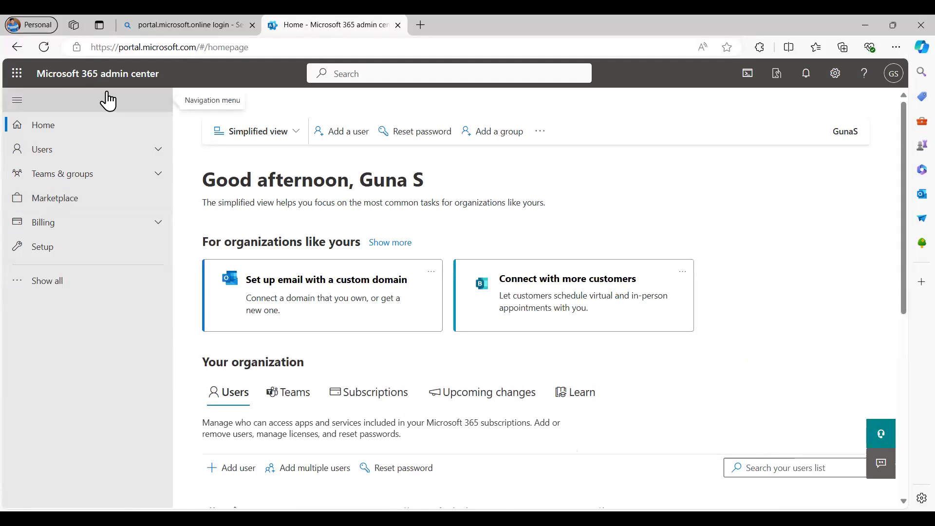
- Expand the left navigation with Show all so every admin center is listed
{"action": "left_click", "coordinate": [74, 292]}
- Launch the Teams admin center from the Admin centers list
{"action": "scroll", "coordinate": [67, 279], "scroll_direction": "down", "scroll_amount": 3}
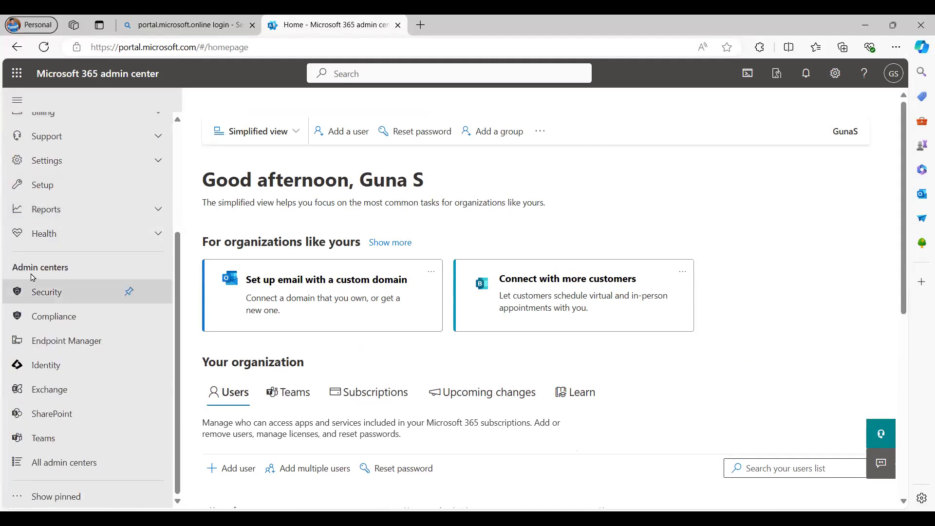
{"action": "left_click", "coordinate": [52, 443]}
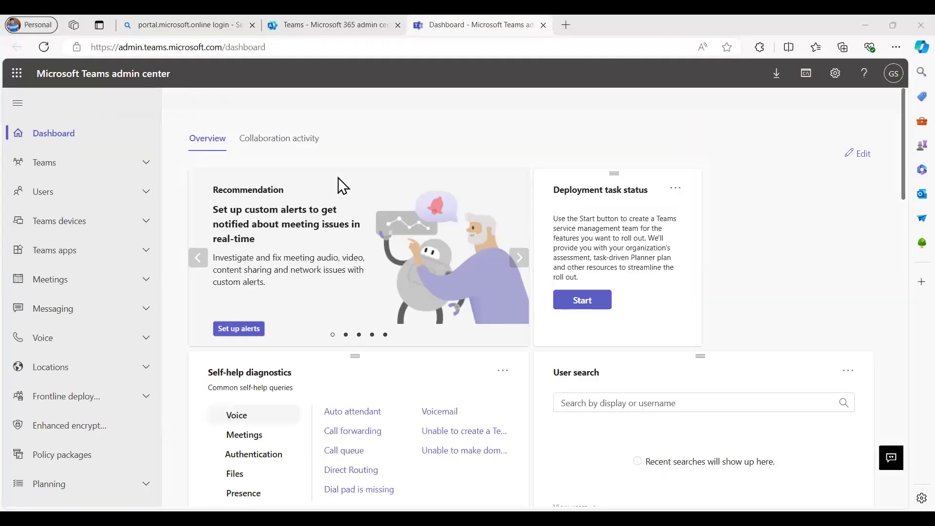
- Go to Teams > Manage teams and open the TAC Team details page
{"action": "left_click", "coordinate": [147, 167]}
{"action": "left_click", "coordinate": [72, 192]}
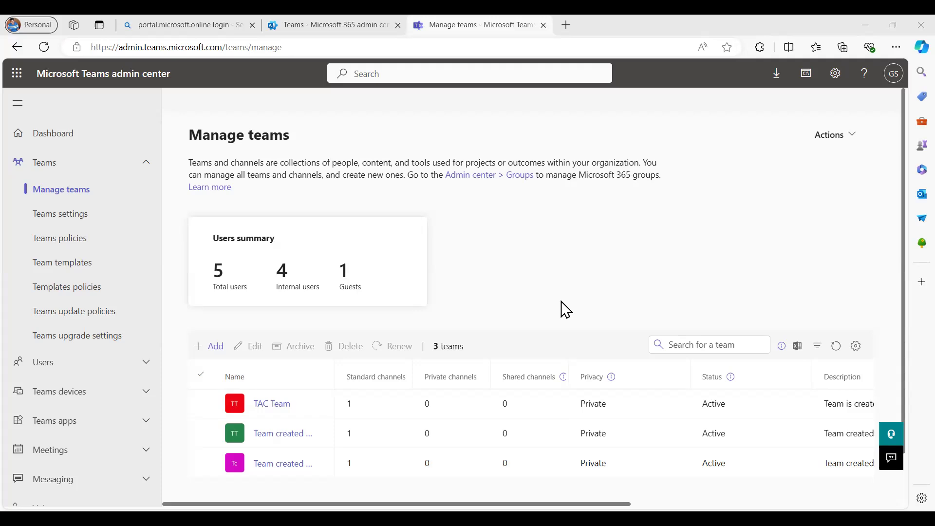
{"action": "left_click", "coordinate": [274, 406]}
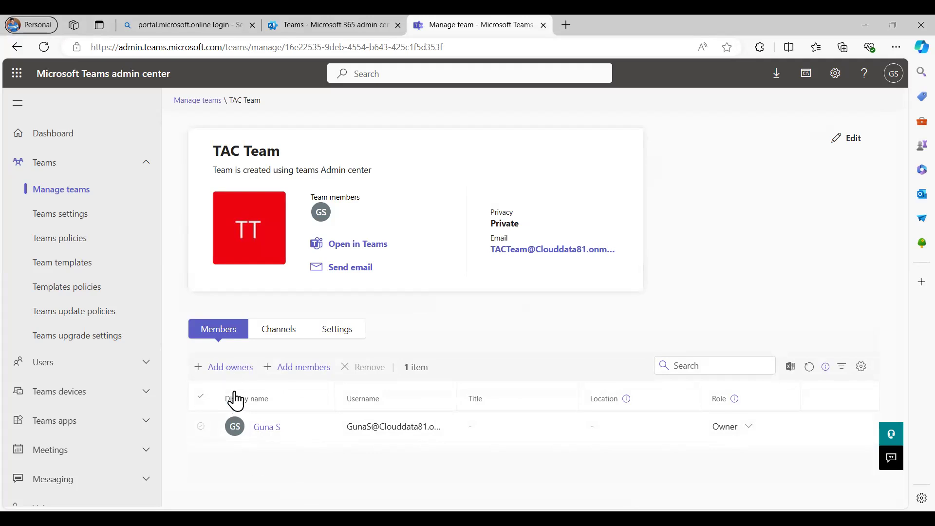
- Search for the user by first name and add them as a second owner of TAC Team
{"action": "left_click", "coordinate": [231, 372]}
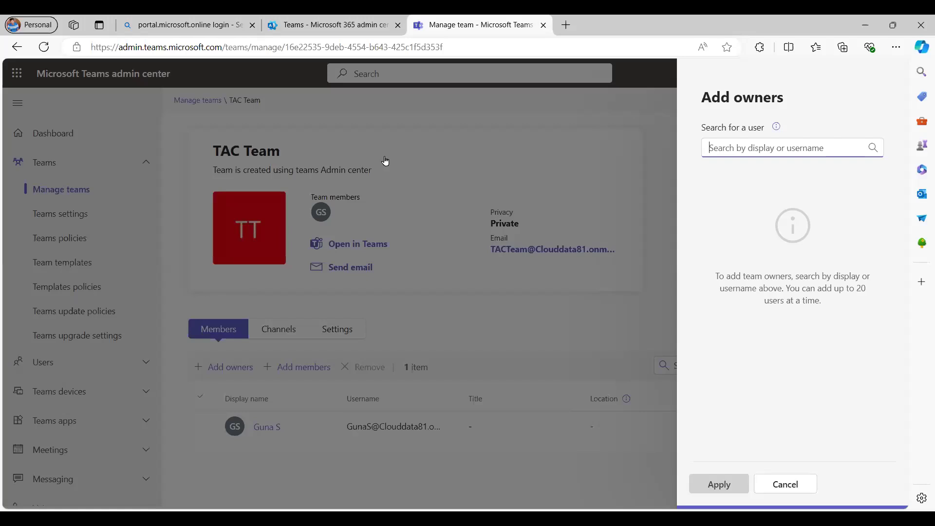
{"action": "type", "text": "Lan"}
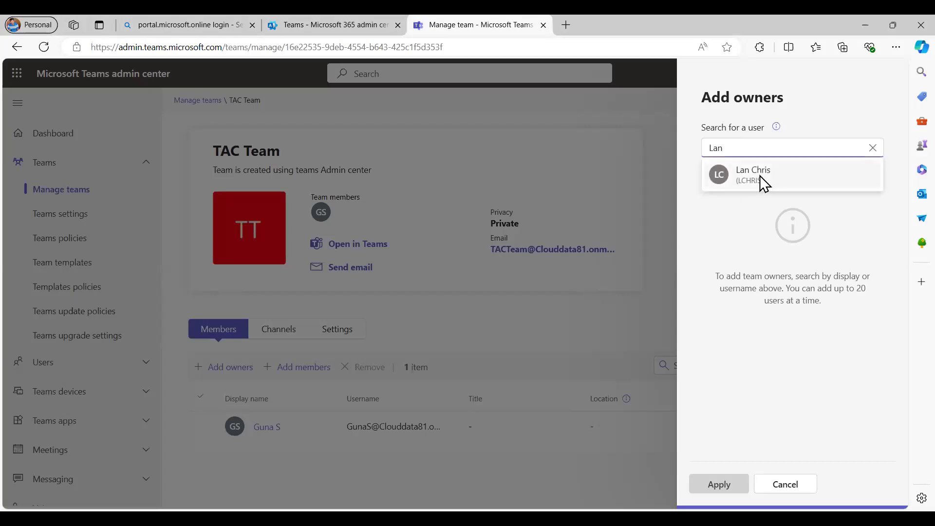
{"action": "left_click", "coordinate": [758, 181]}
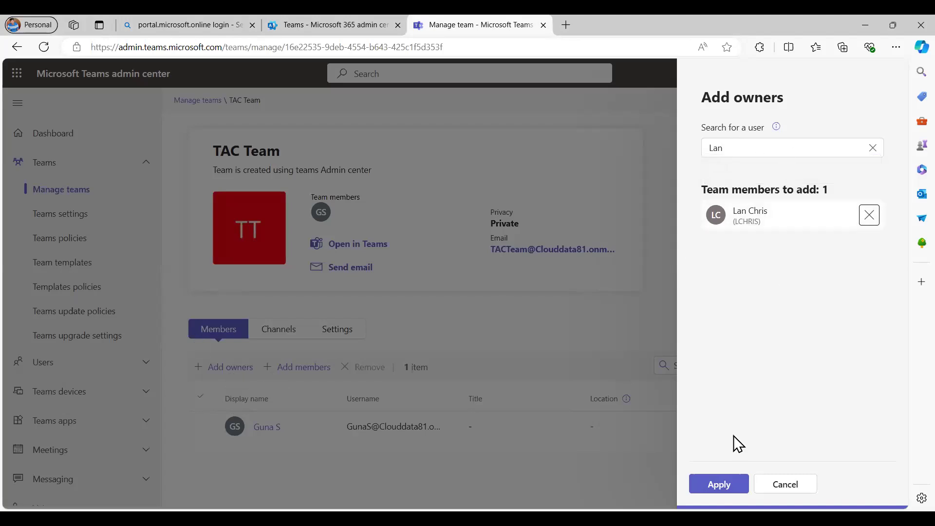
{"action": "left_click", "coordinate": [740, 484]}
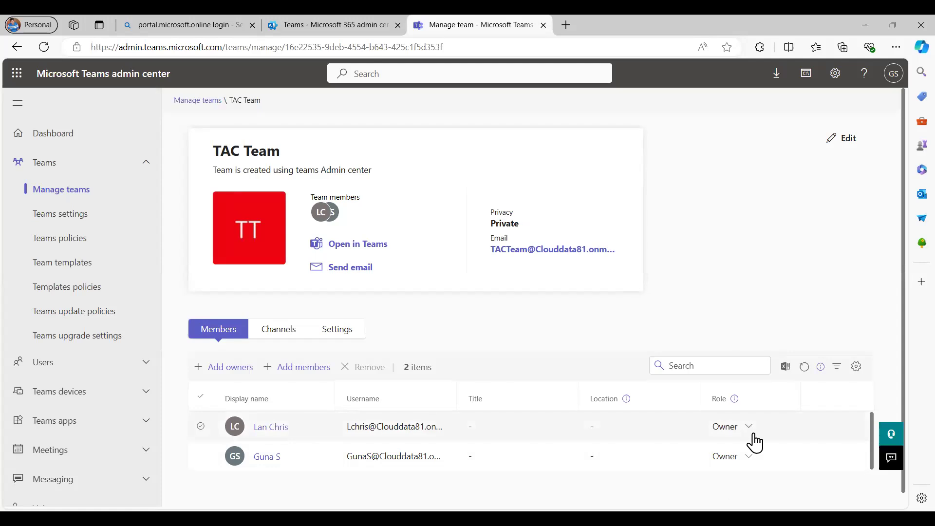
- Search for the user by first name and add them to TAC Team with the Member role
{"action": "left_click", "coordinate": [297, 367]}
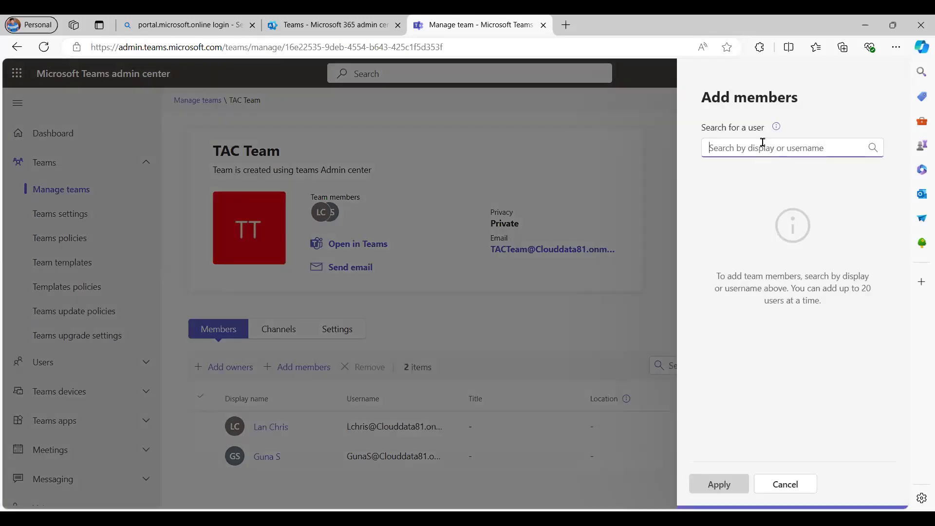
{"action": "type", "text": "Rose"}
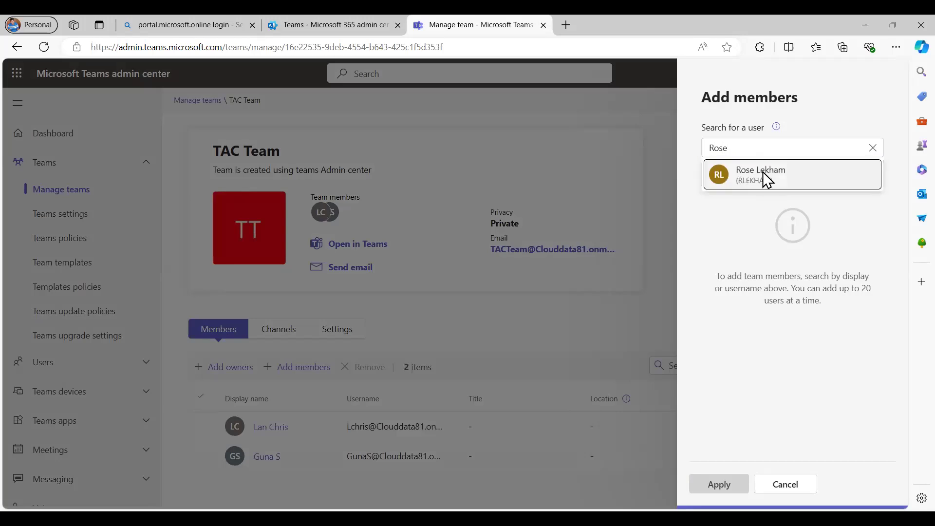
{"action": "left_click", "coordinate": [766, 179]}
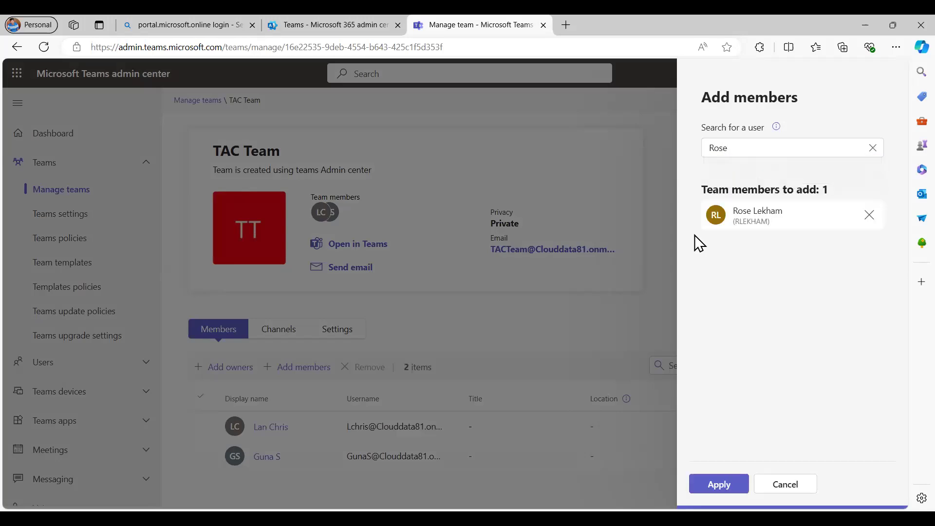
{"action": "left_click", "coordinate": [728, 489]}
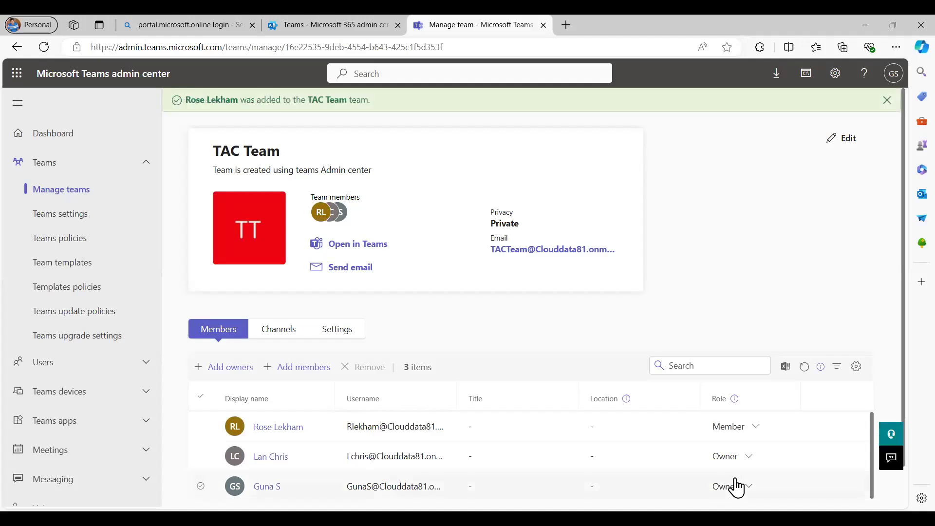
{"action": "scroll", "coordinate": [589, 375], "scroll_direction": "down", "scroll_amount": 1}
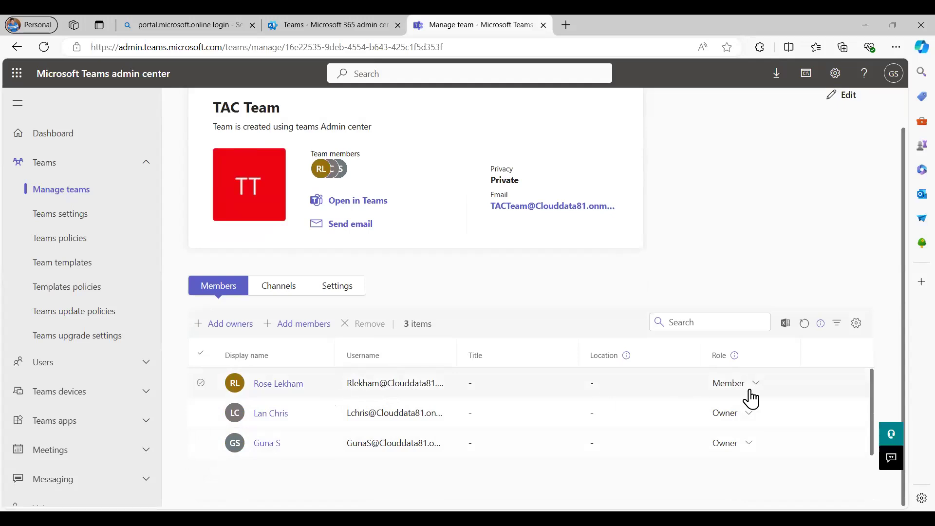
{"action": "scroll", "coordinate": [594, 386], "scroll_direction": "up", "scroll_amount": 1}
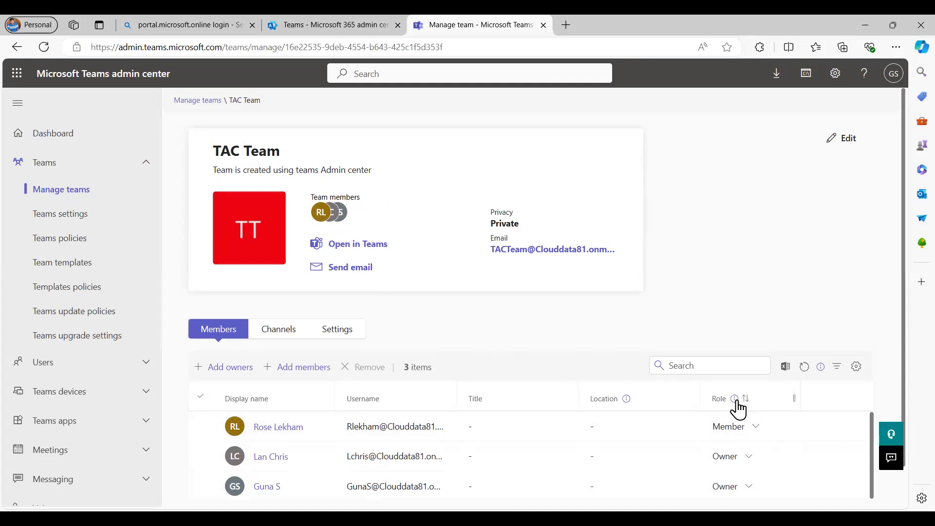
{"action": "mouse_move", "coordinate": [735, 400]}
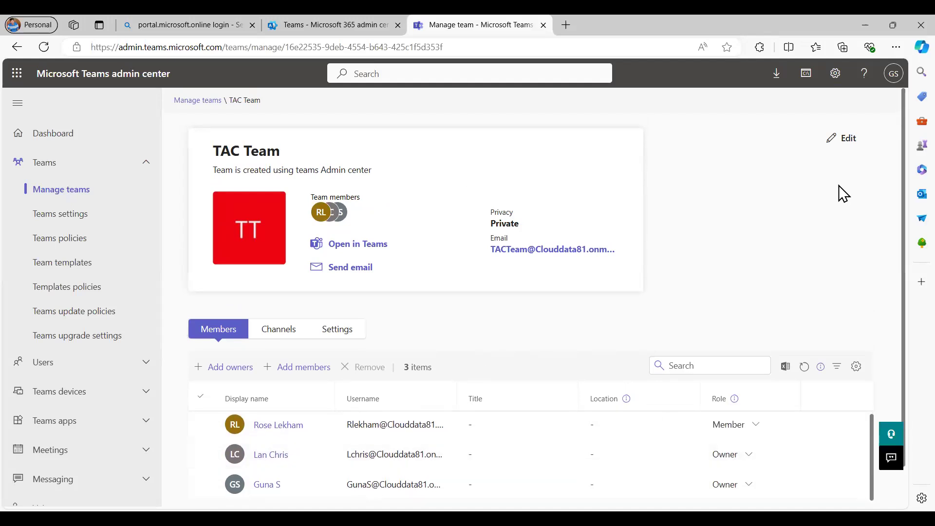
{"action": "scroll", "coordinate": [827, 199], "scroll_direction": "down", "scroll_amount": 1}
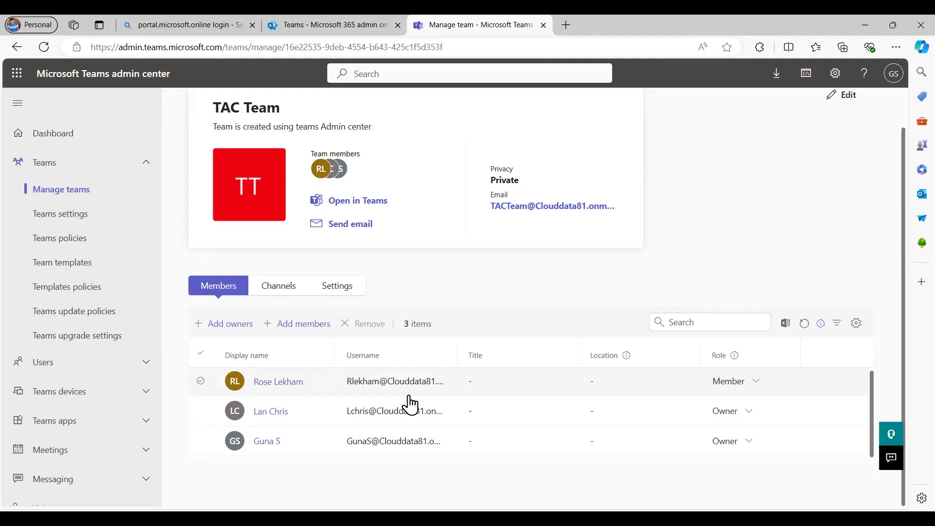
- Change the first listed person's TAC Team role to Owner and confirm
{"action": "left_click", "coordinate": [756, 383]}
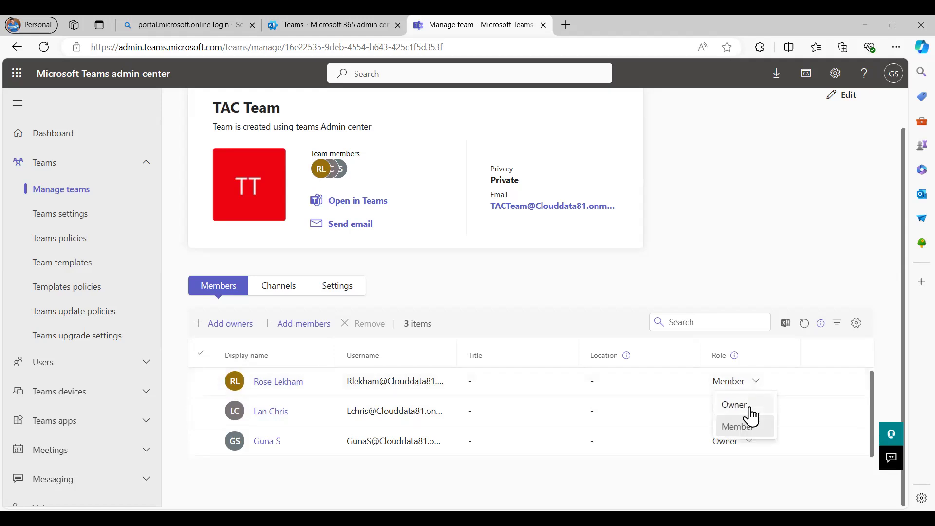
{"action": "left_click", "coordinate": [748, 409]}
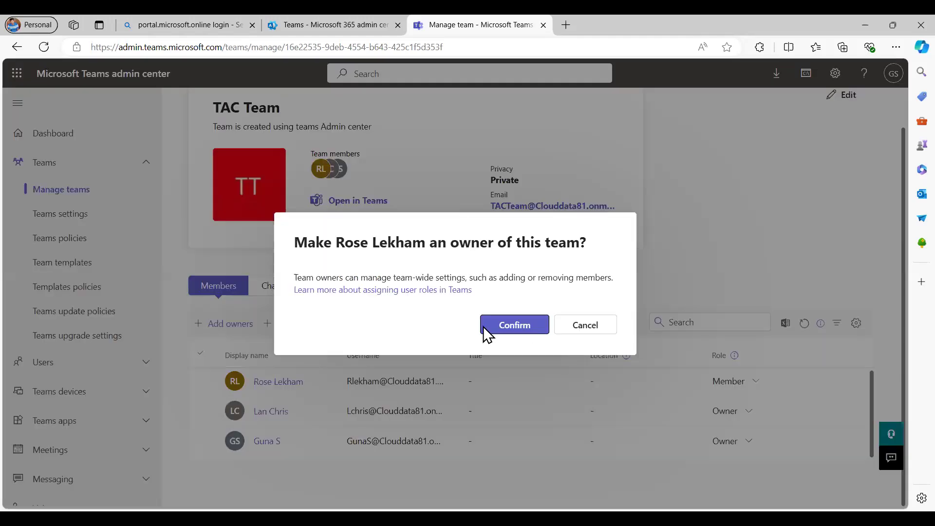
{"action": "left_click", "coordinate": [513, 325]}
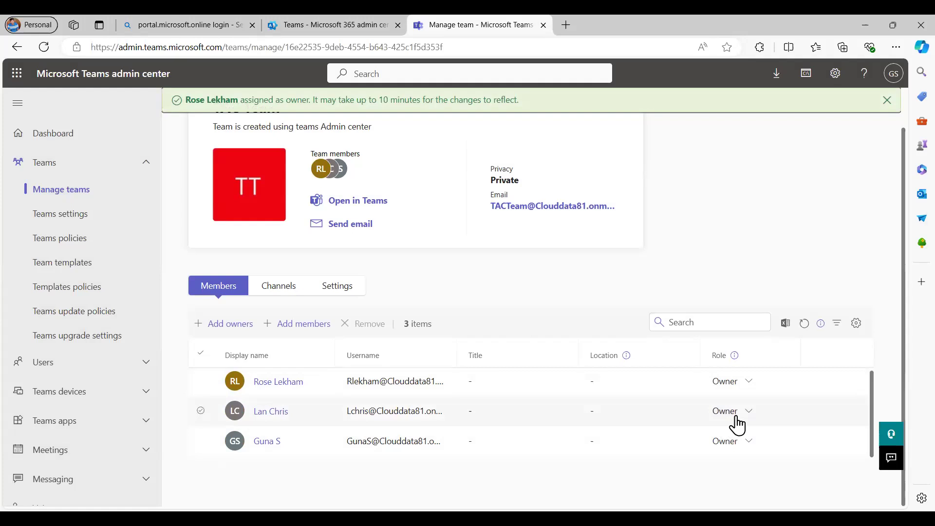
- Demote the second person from Owner to Member and confirm the change
{"action": "left_click", "coordinate": [752, 416]}
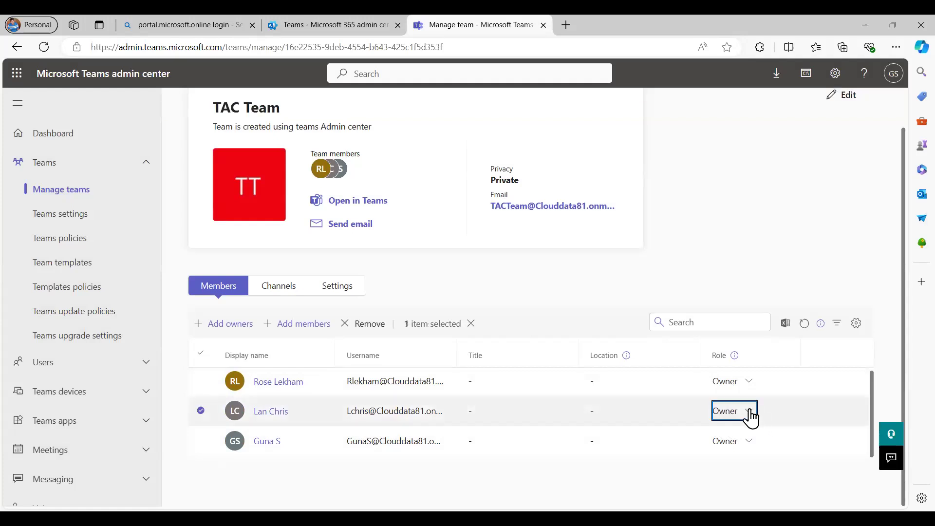
{"action": "left_click", "coordinate": [737, 458]}
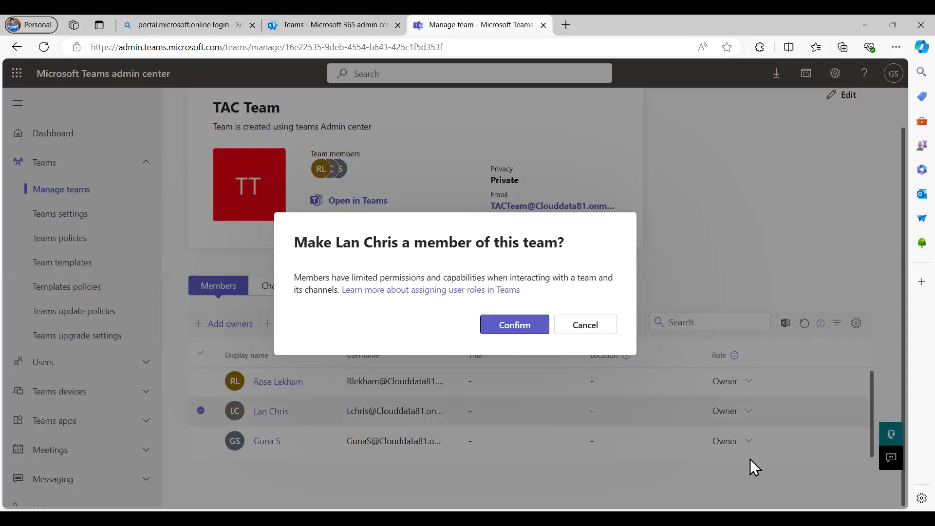
{"action": "left_click", "coordinate": [509, 328]}
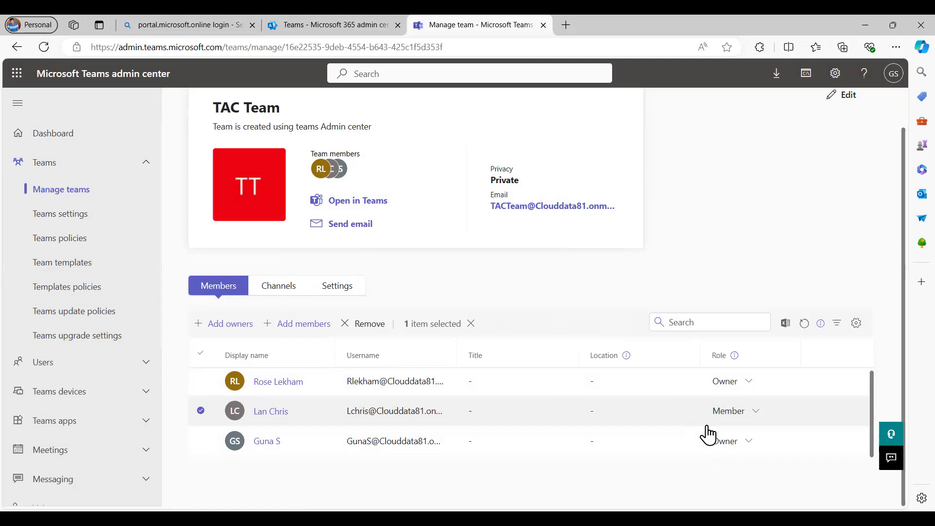
{"action": "left_click", "coordinate": [301, 333]}
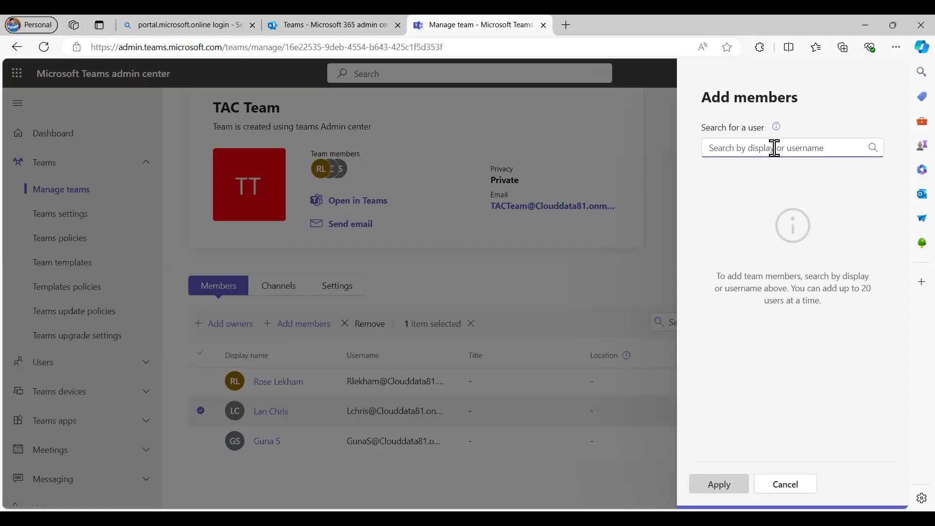
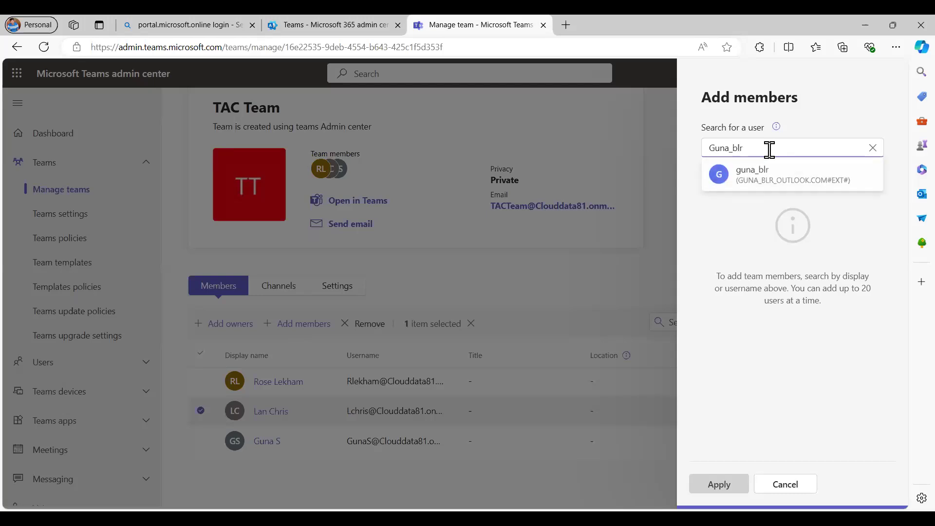
- Search for the external Outlook guest account and add it to TAC Team as a Guest
{"action": "left_click", "coordinate": [793, 177]}
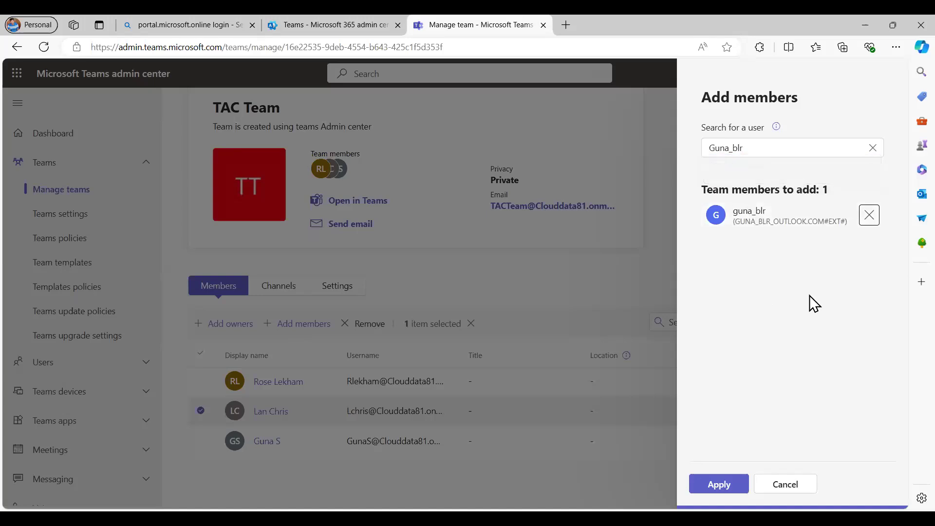
{"action": "left_click", "coordinate": [719, 484]}
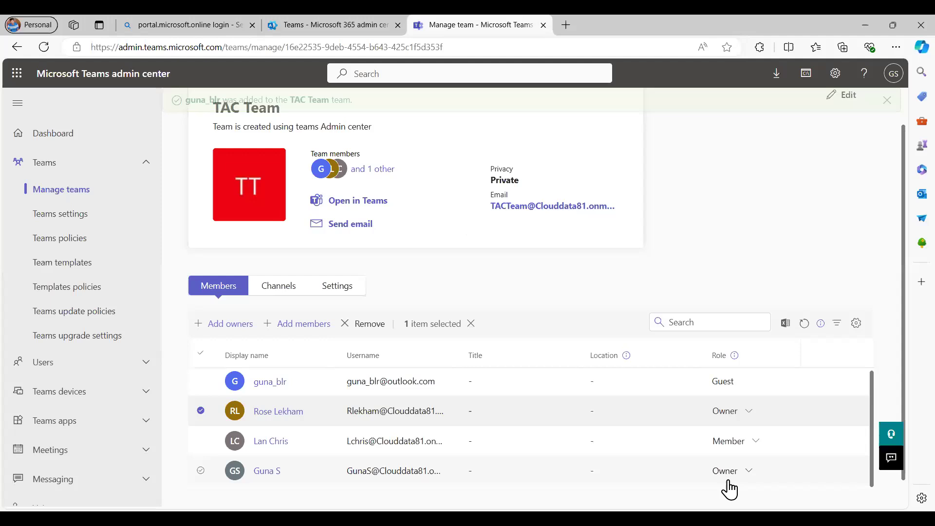
{"action": "scroll", "coordinate": [501, 314], "scroll_direction": "down", "scroll_amount": 1}
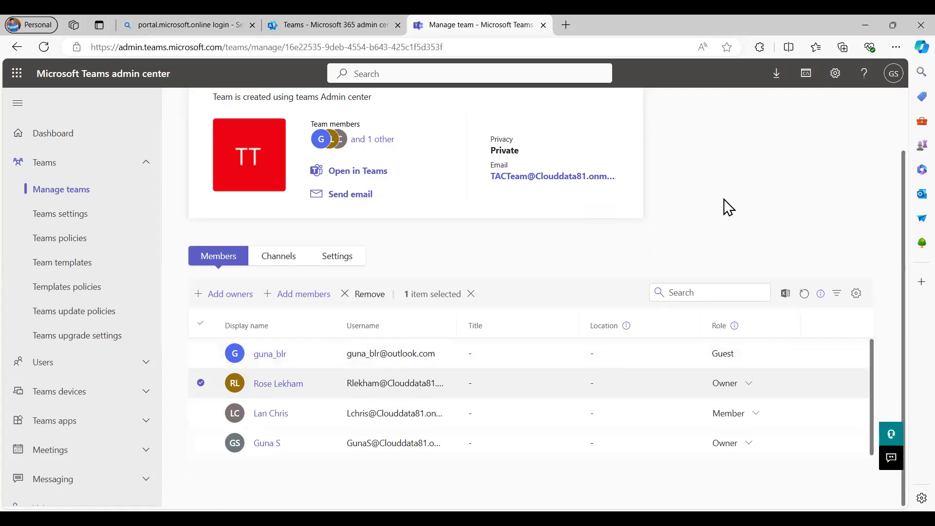
{"action": "left_click", "coordinate": [46, 210]}
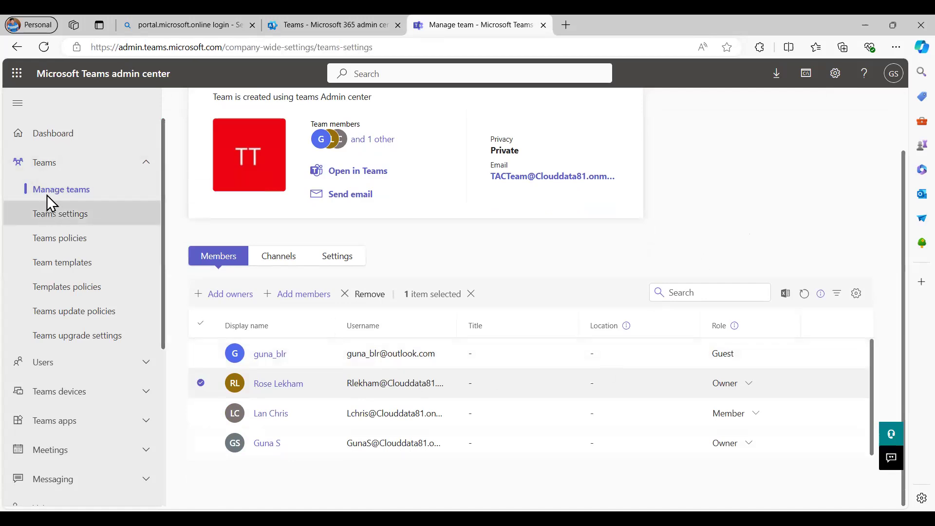
{"action": "left_click", "coordinate": [46, 193]}
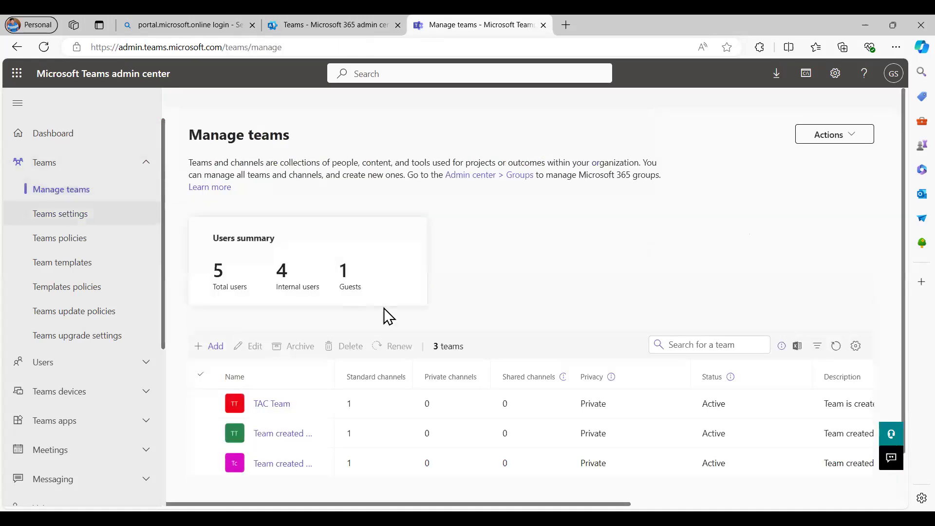
{"action": "left_click", "coordinate": [257, 406]}
{"action": "scroll", "coordinate": [560, 351], "scroll_direction": "down", "scroll_amount": 2}
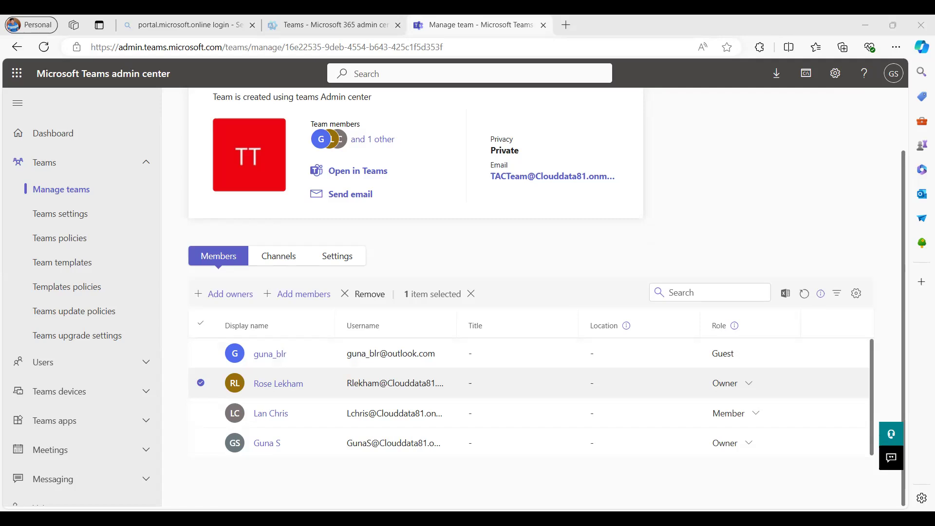
- Return to the full-screen PowerPoint Assigning Roles slide with Alt+Tab
{"action": "key", "text": "alt+Tab"}
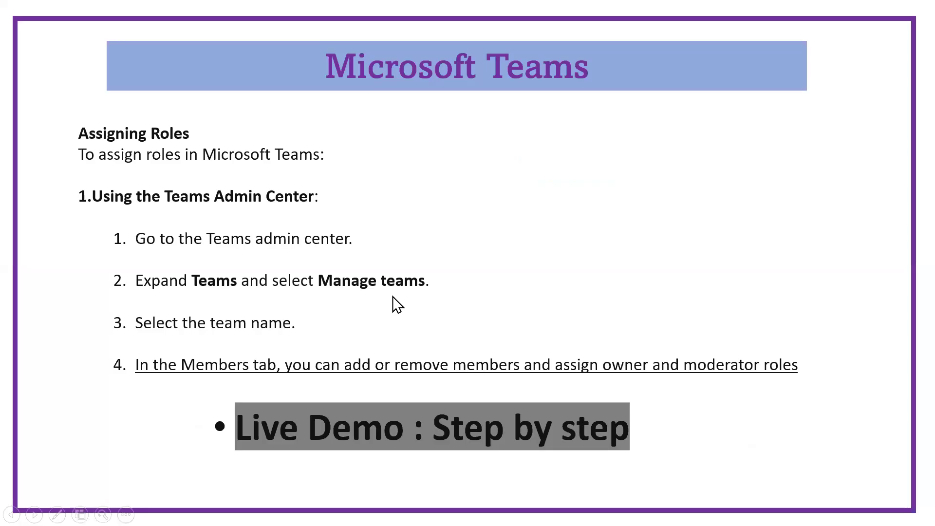